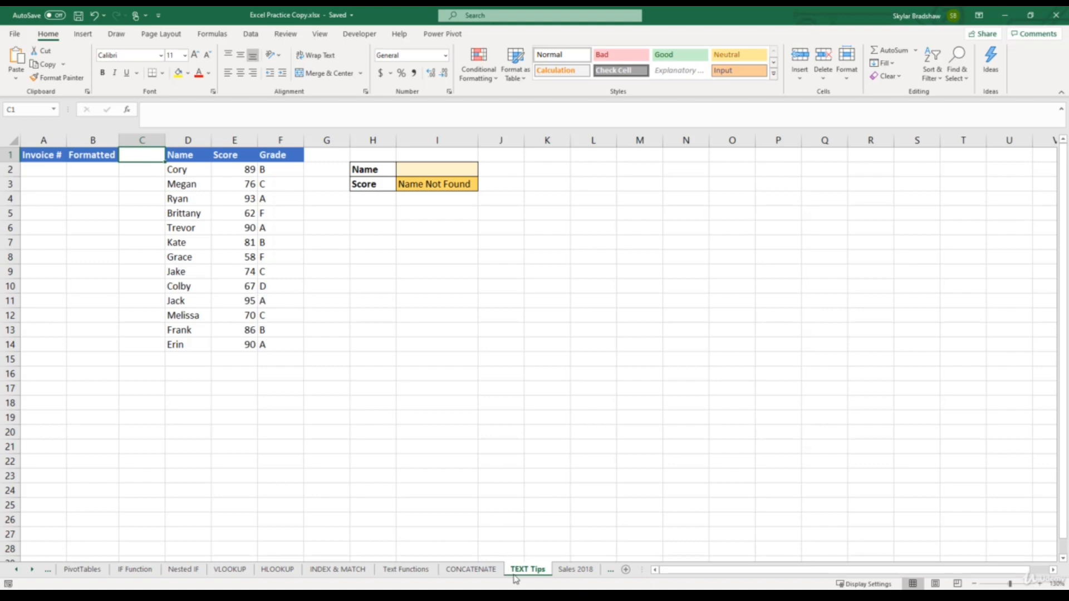
# - Enter 000001 as the first invoice number in cell A2
pyautogui.click(48, 173)
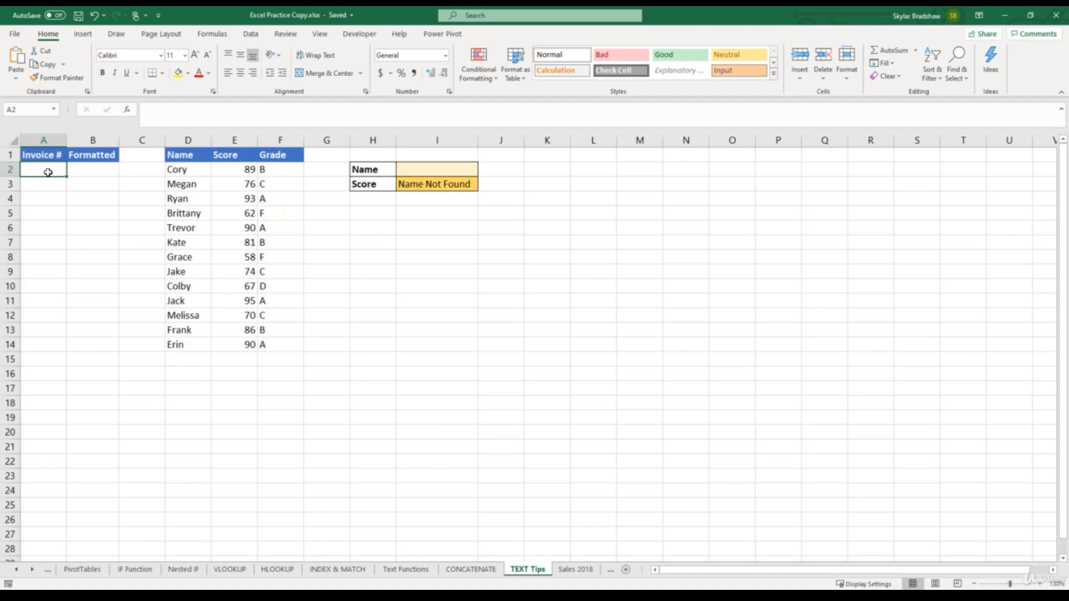
pyautogui.write('000')
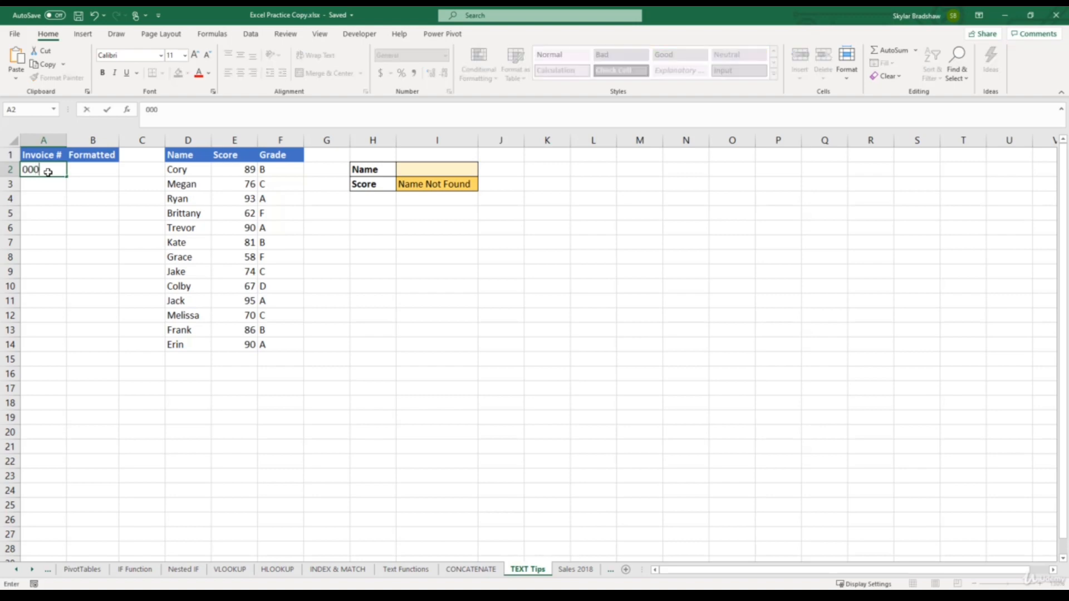
pyautogui.write('001')
pyautogui.press('Return')
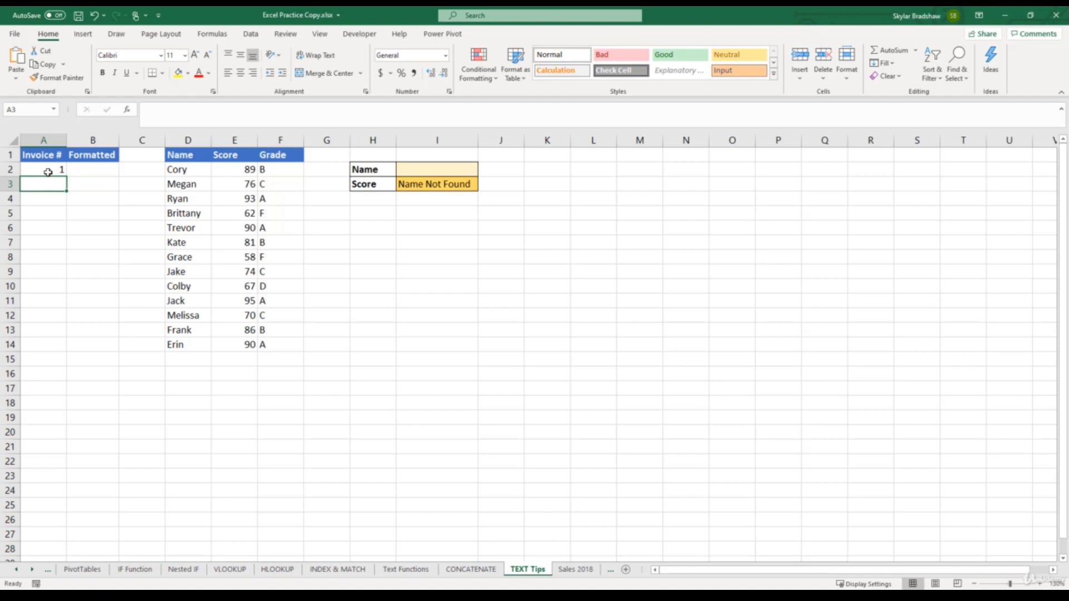
# - Enter 2 and 3 in cells A3 and A4, and extend the invoice number series down to A11
pyautogui.write('2')
pyautogui.press('Return')
pyautogui.write('3')
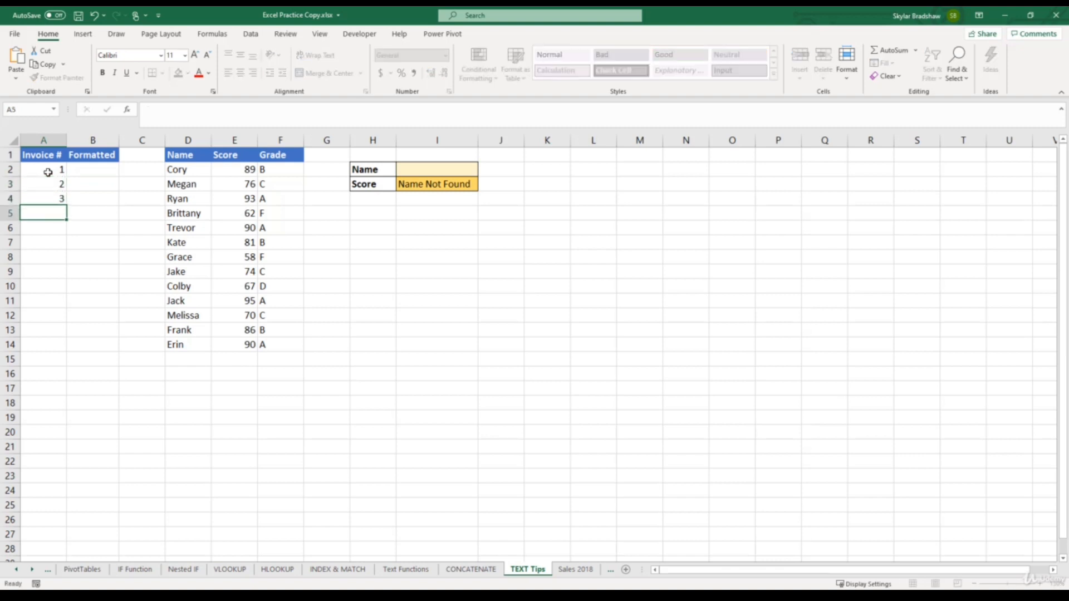
pyautogui.press('Return')
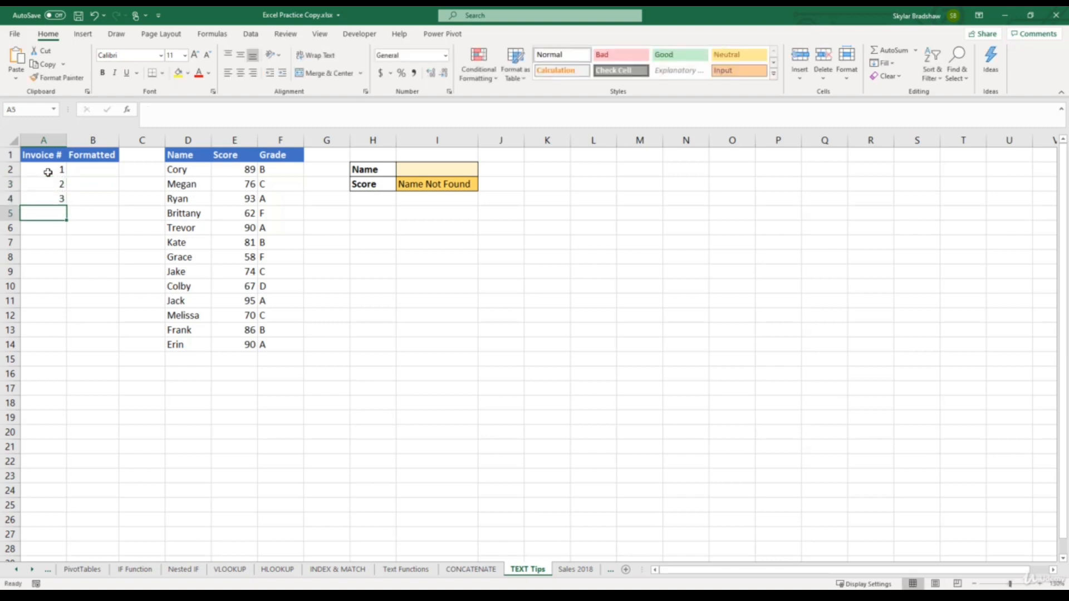
pyautogui.moveTo(48, 173); pyautogui.dragTo(63, 306)
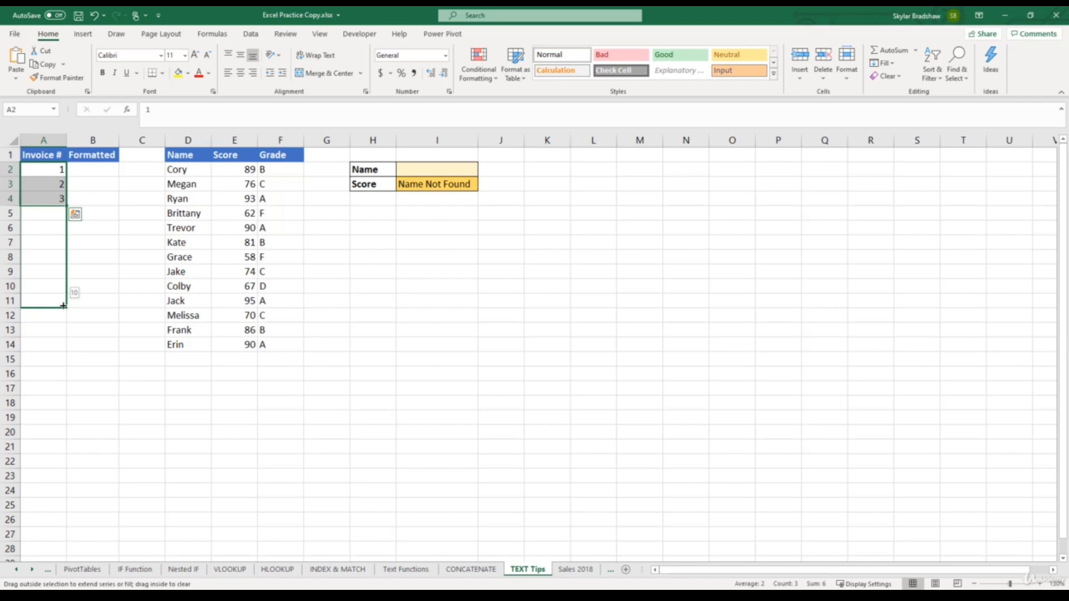
pyautogui.moveTo(63, 306); pyautogui.dragTo(64, 306)
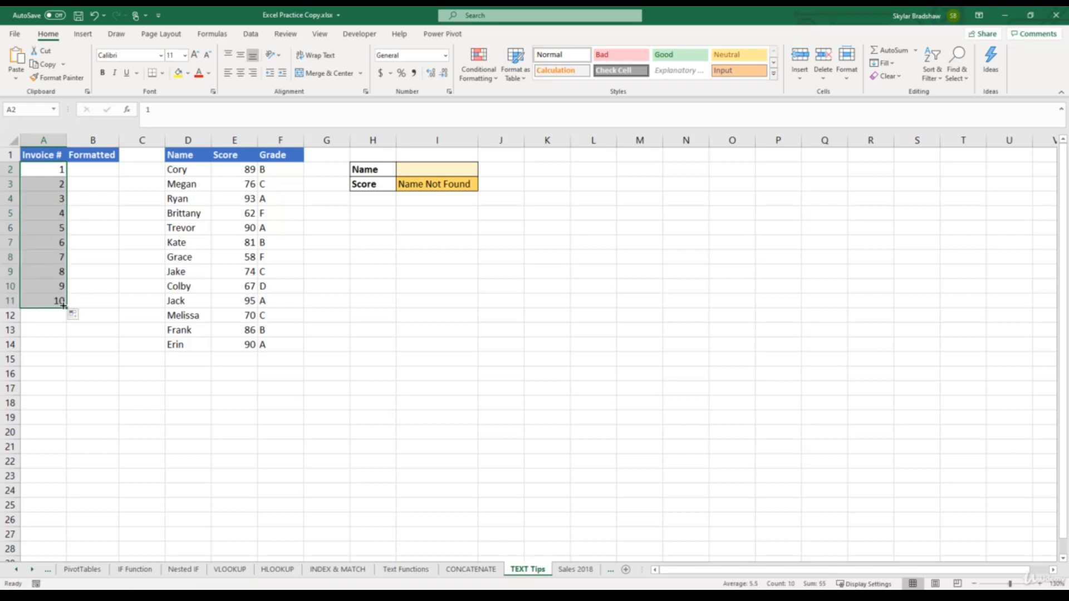
# - Enter the formula =TEXT(A2,"000000") in cell B2 to format the invoice number with six digits
pyautogui.click(101, 167)
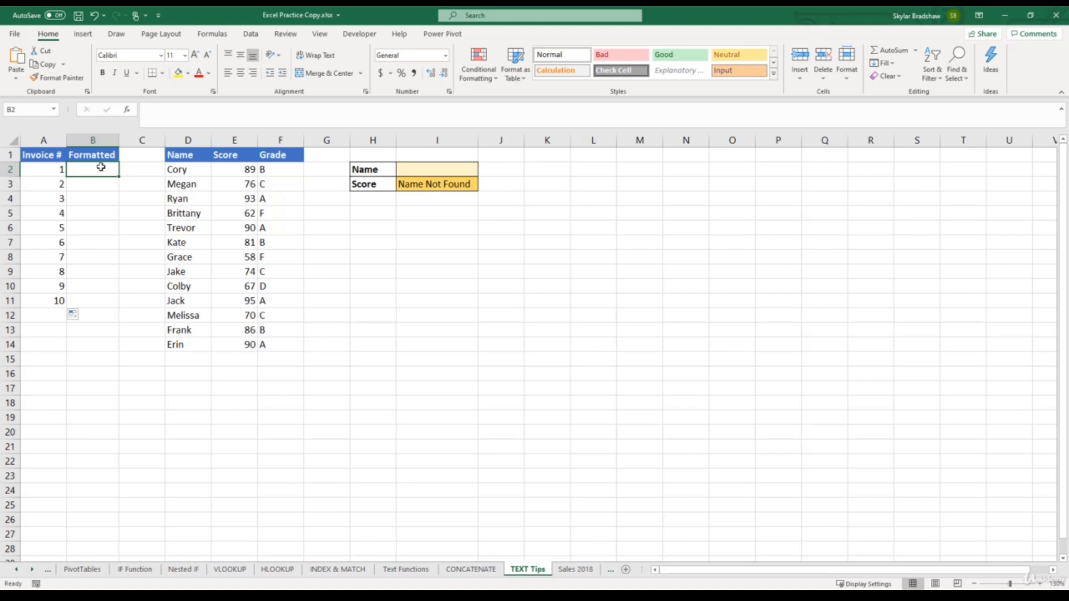
pyautogui.write('=te')
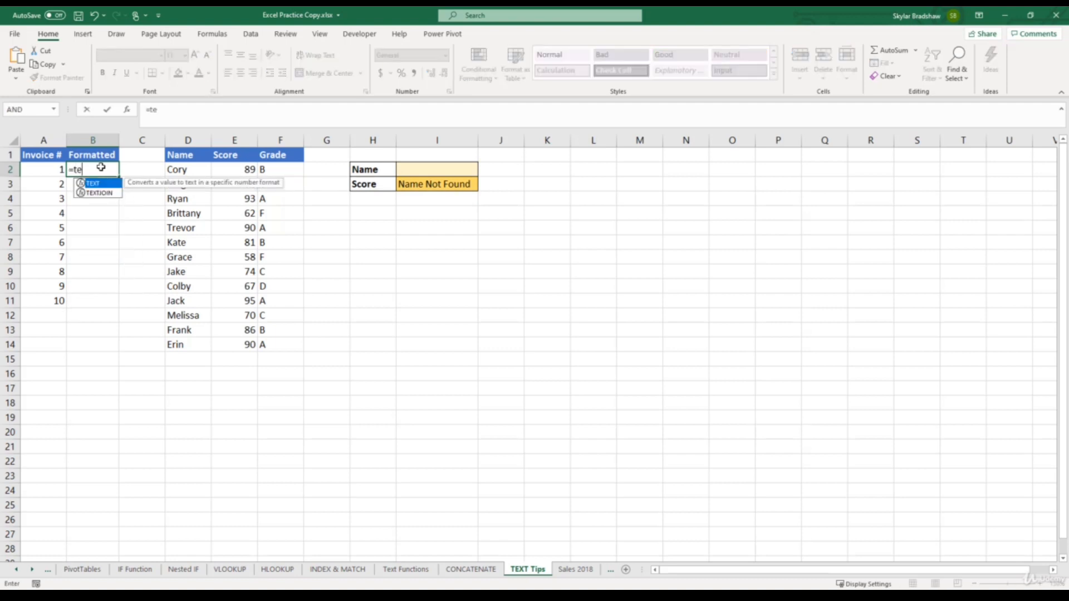
pyautogui.write('xt(')
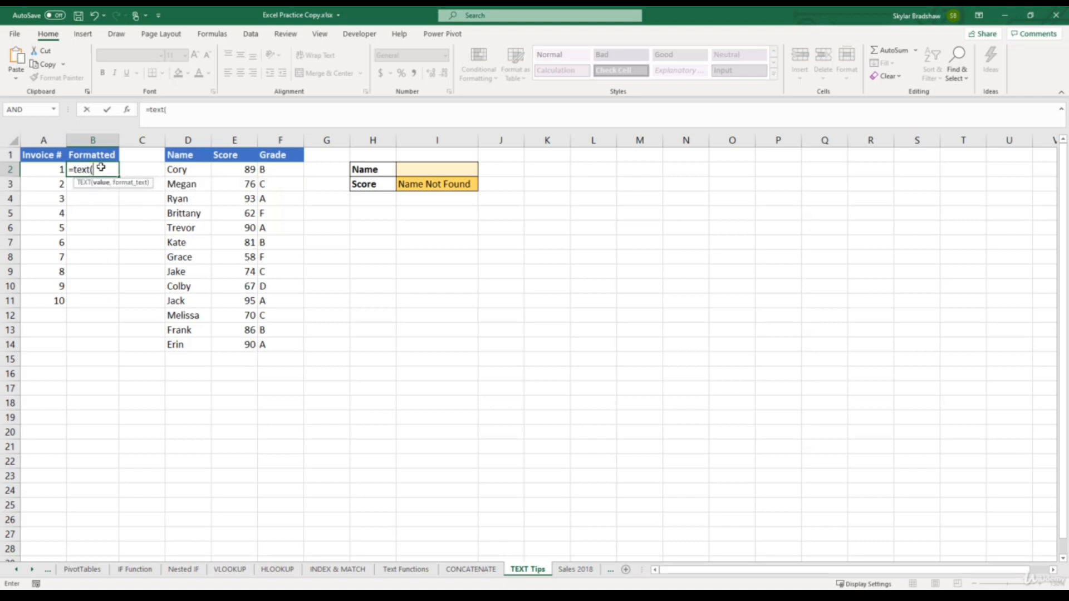
pyautogui.click(48, 171)
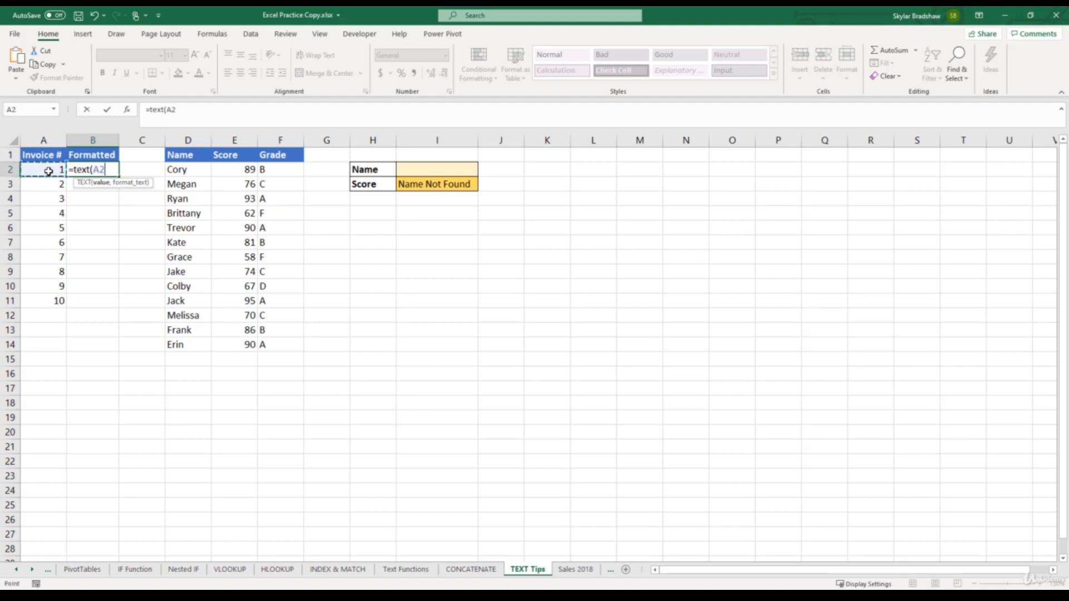
pyautogui.write(',')
pyautogui.write('"000000 ')
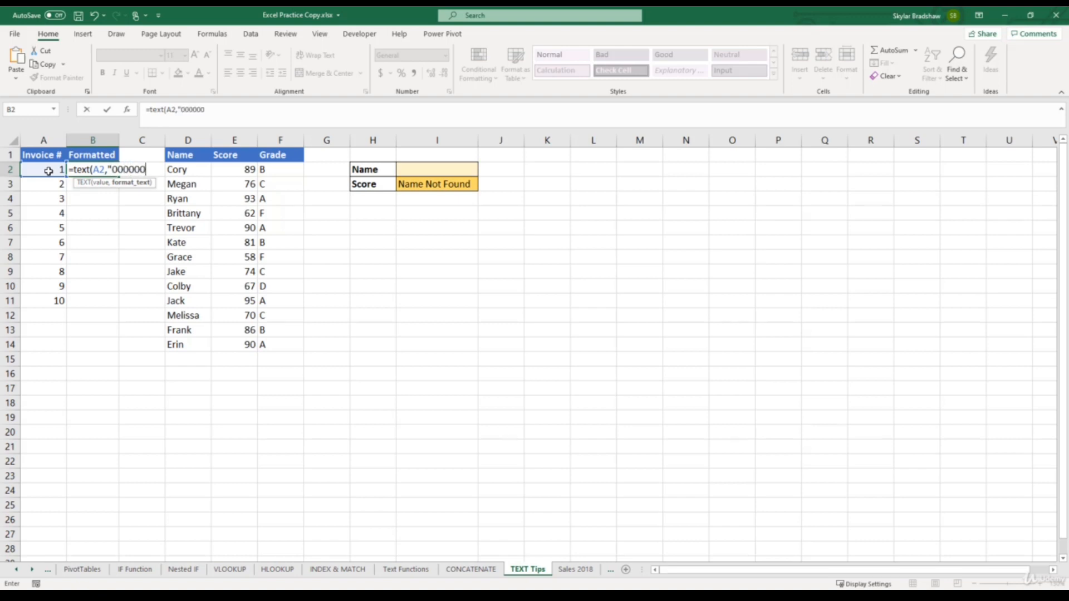
pyautogui.write('")')
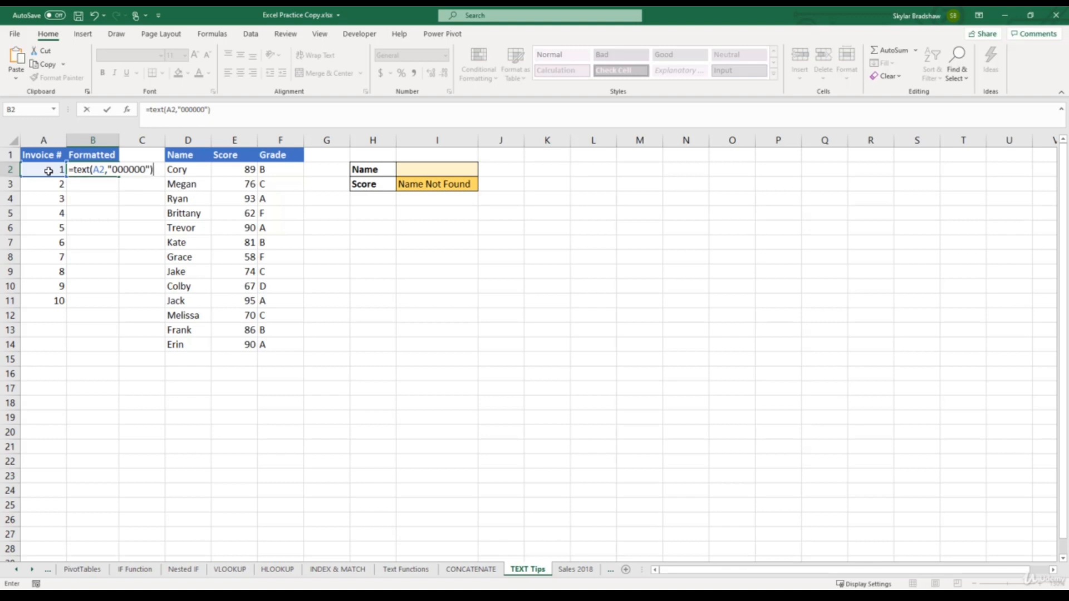
pyautogui.press('Return')
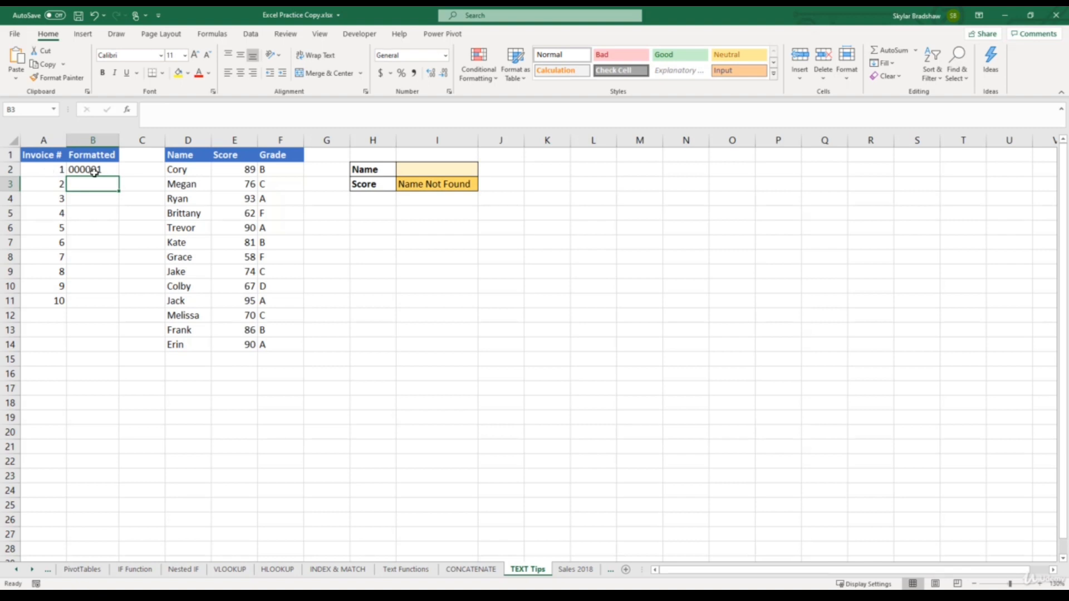
# - Fill the TEXT formula from B2 down the Formatted column to B11
pyautogui.click(110, 170)
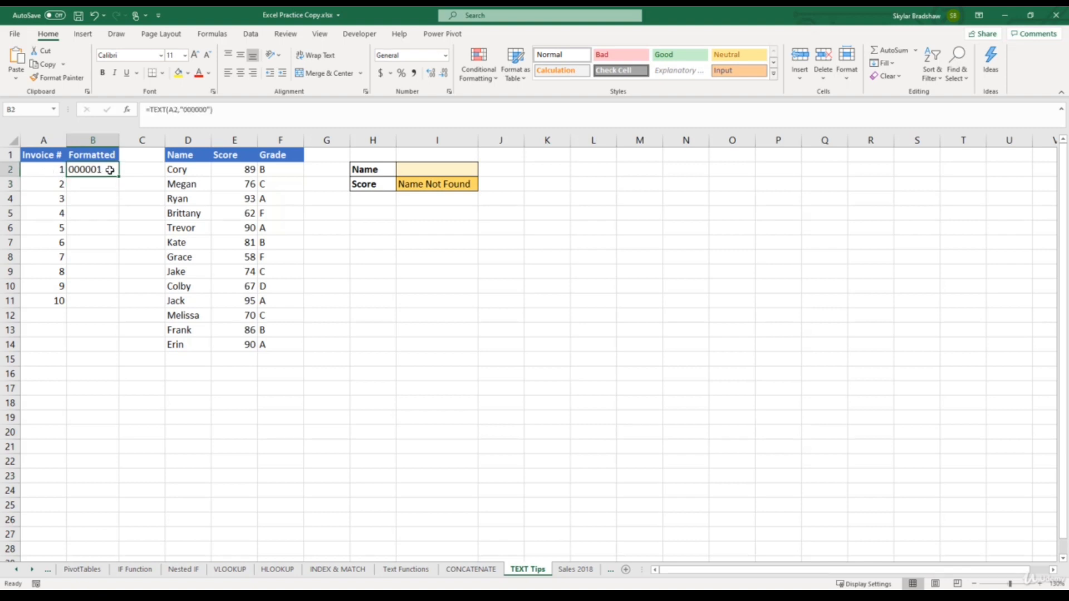
pyautogui.doubleClick(118, 176)
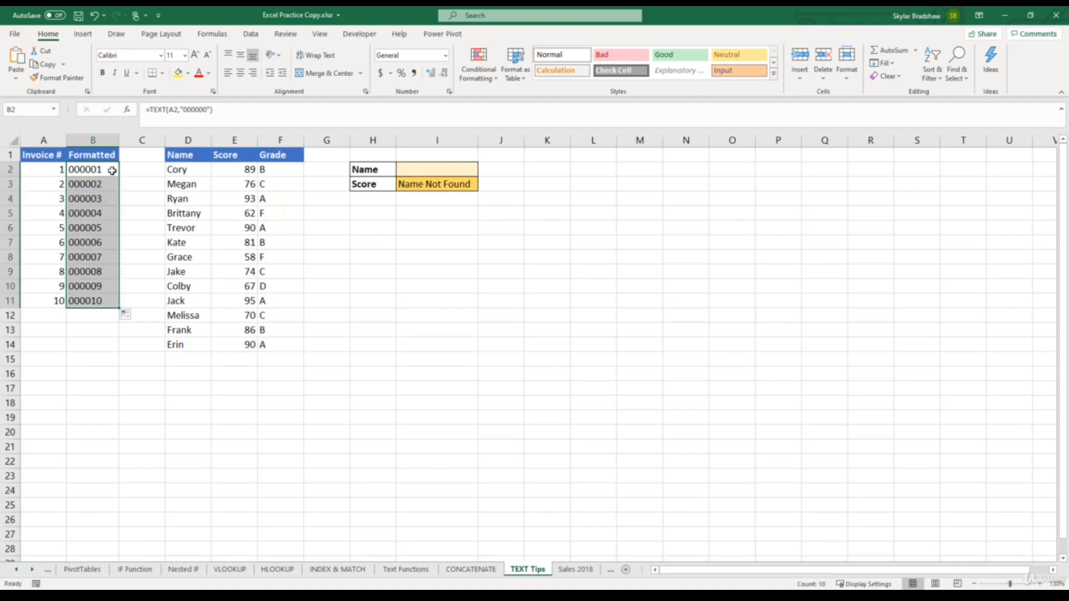
pyautogui.click(112, 170)
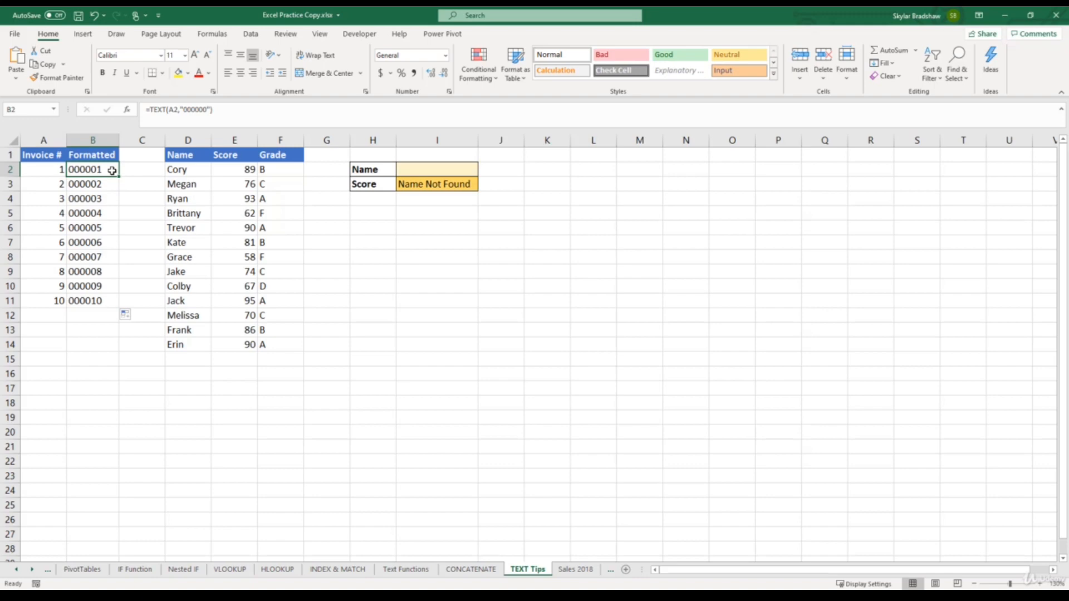
# - Apply the custom number format 000000 to the invoice numbers in A2:A11
pyautogui.moveTo(49, 169); pyautogui.dragTo(35, 301)
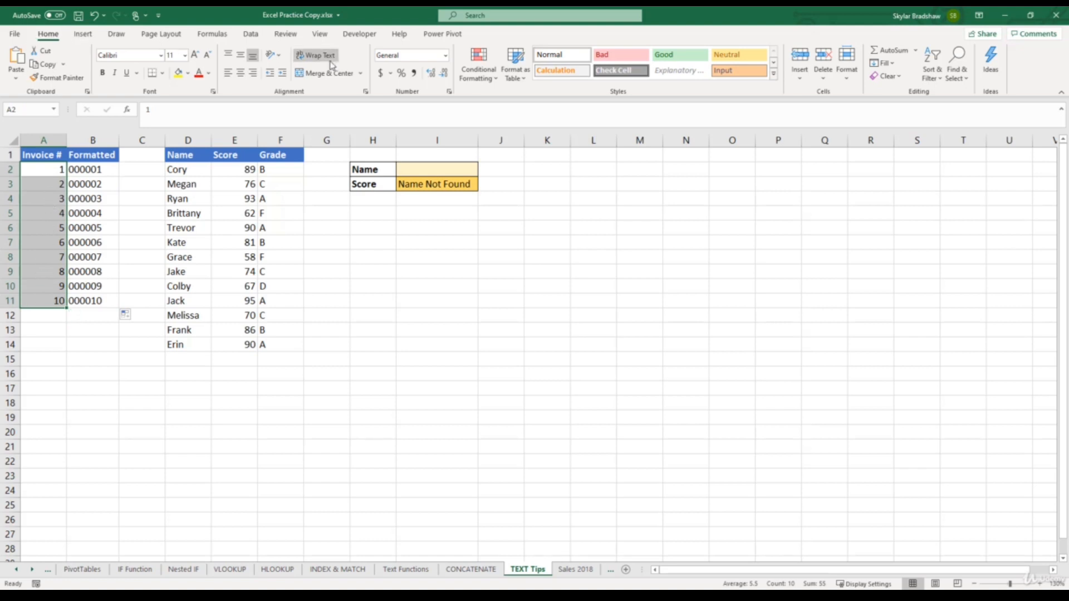
pyautogui.click(448, 58)
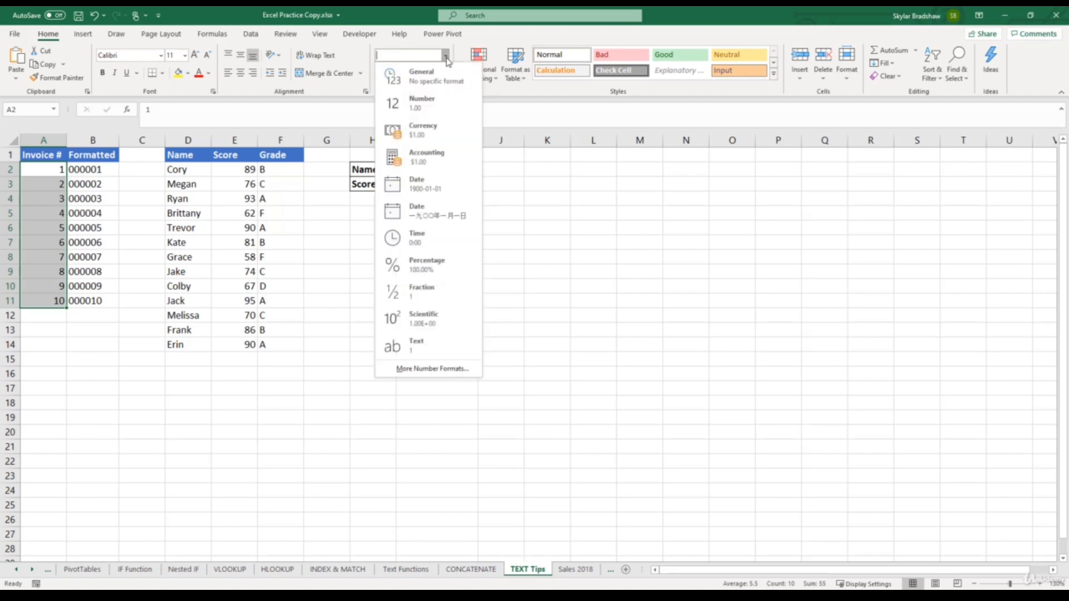
pyautogui.click(446, 369)
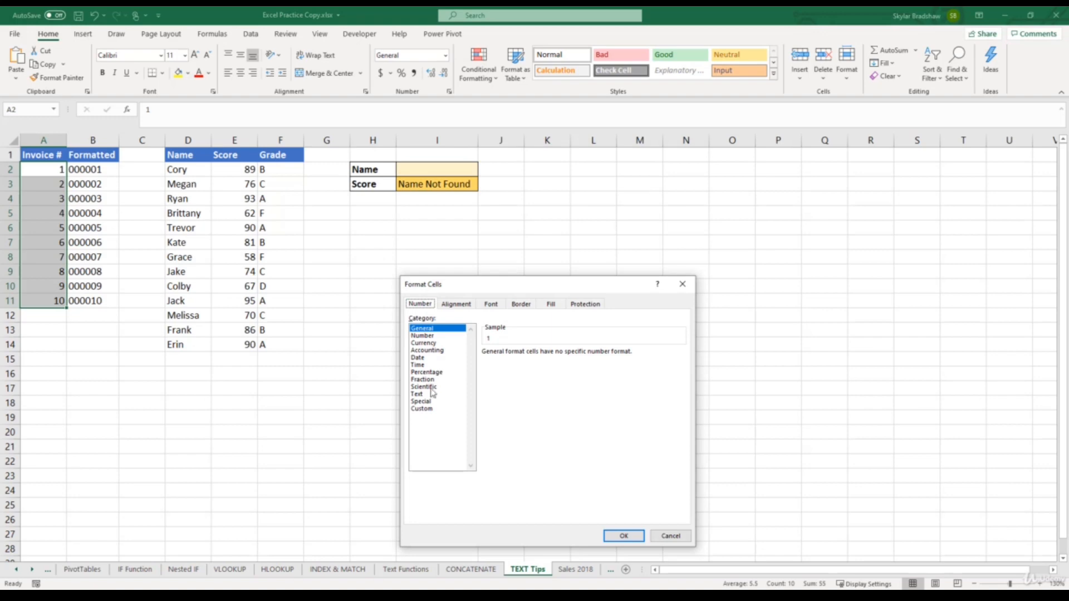
pyautogui.click(427, 410)
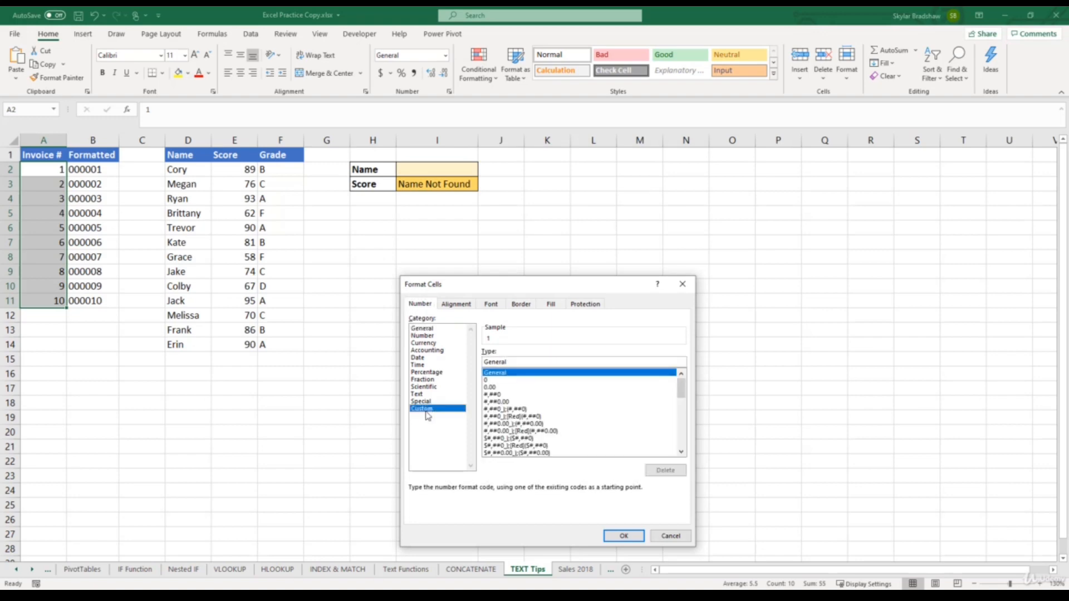
pyautogui.moveTo(507, 362); pyautogui.dragTo(482, 362)
pyautogui.write('000000')
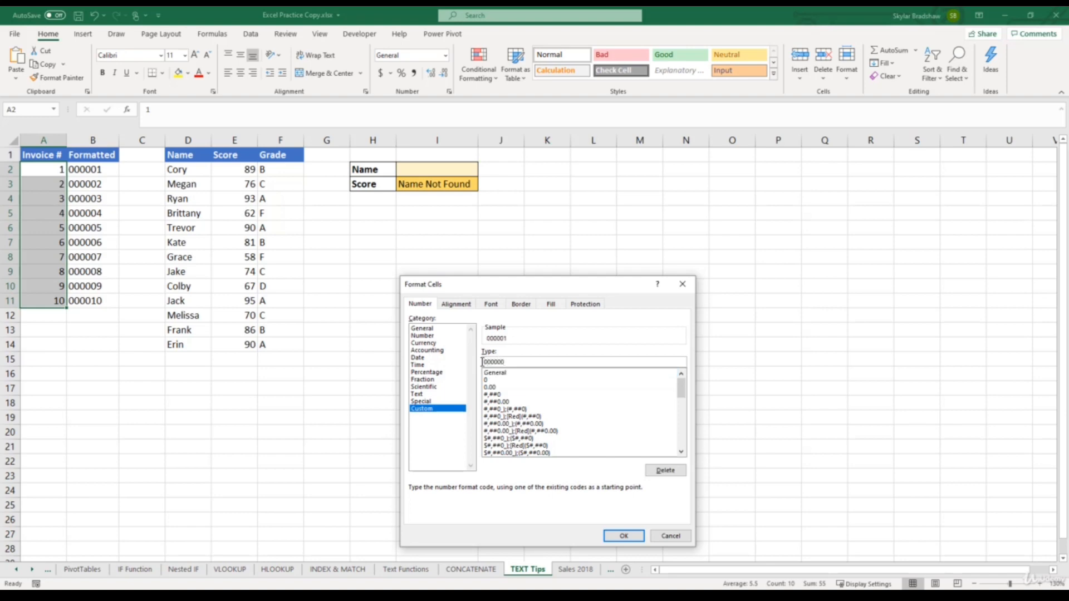
pyautogui.click(625, 536)
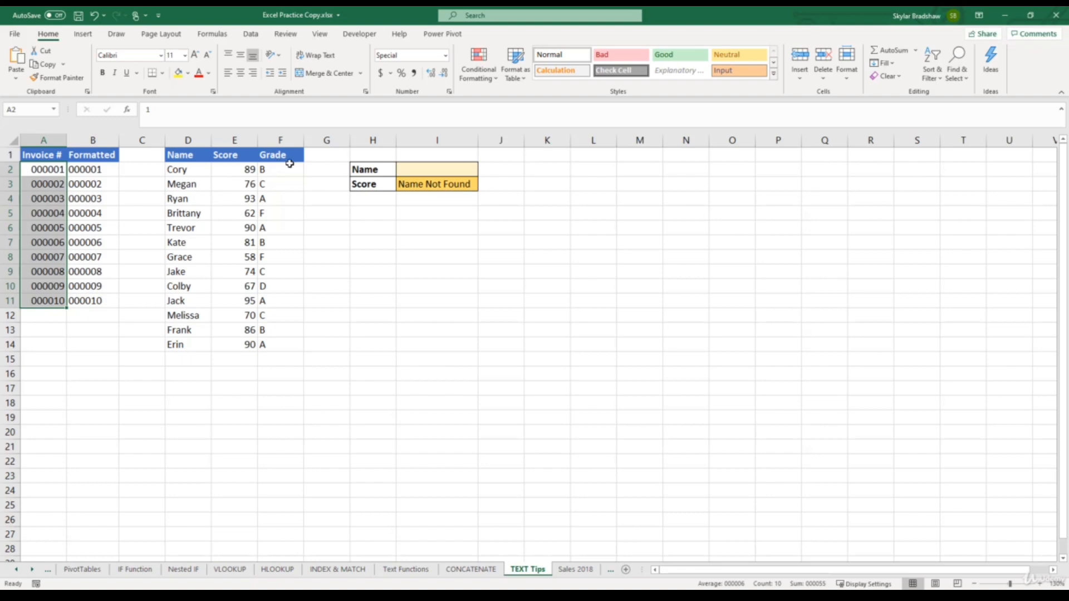
# - Check the lookup formula in I3 and enter the name listed in D2 as the lookup name in I2
pyautogui.click(419, 186)
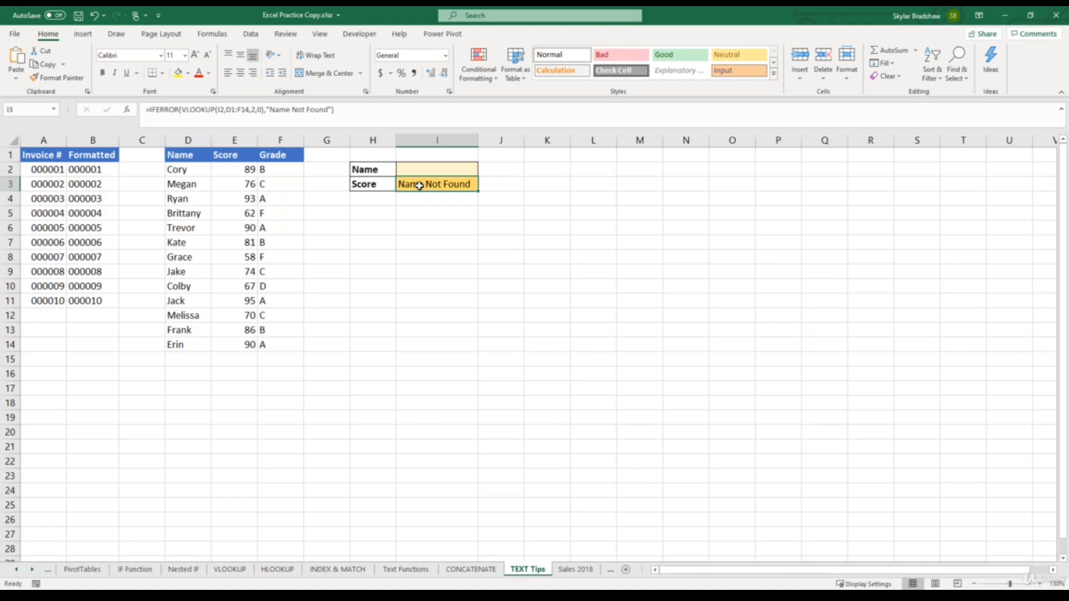
pyautogui.click(420, 171)
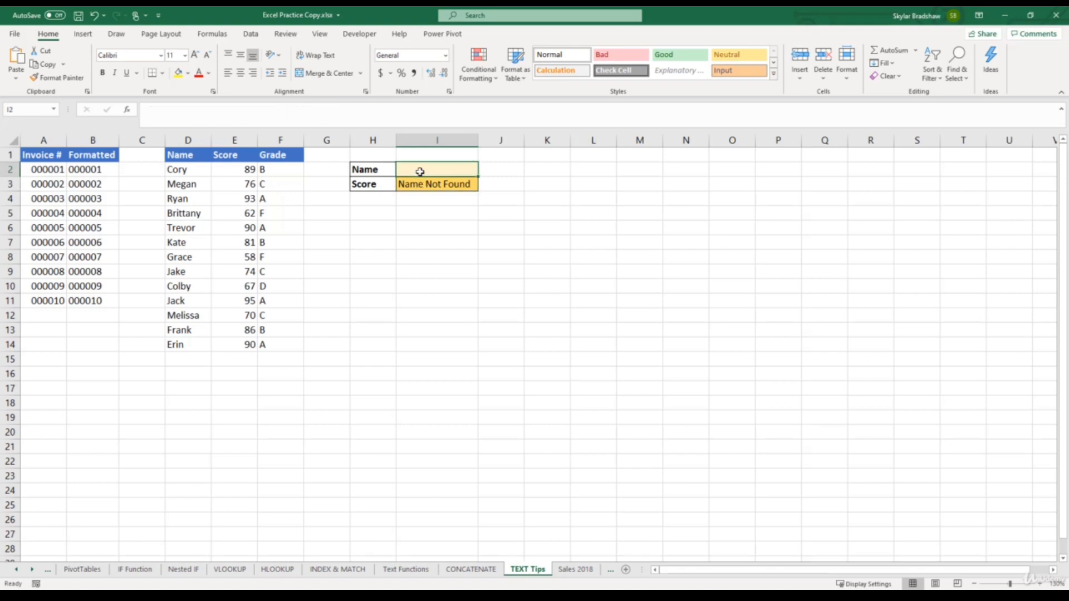
pyautogui.write('Cory')
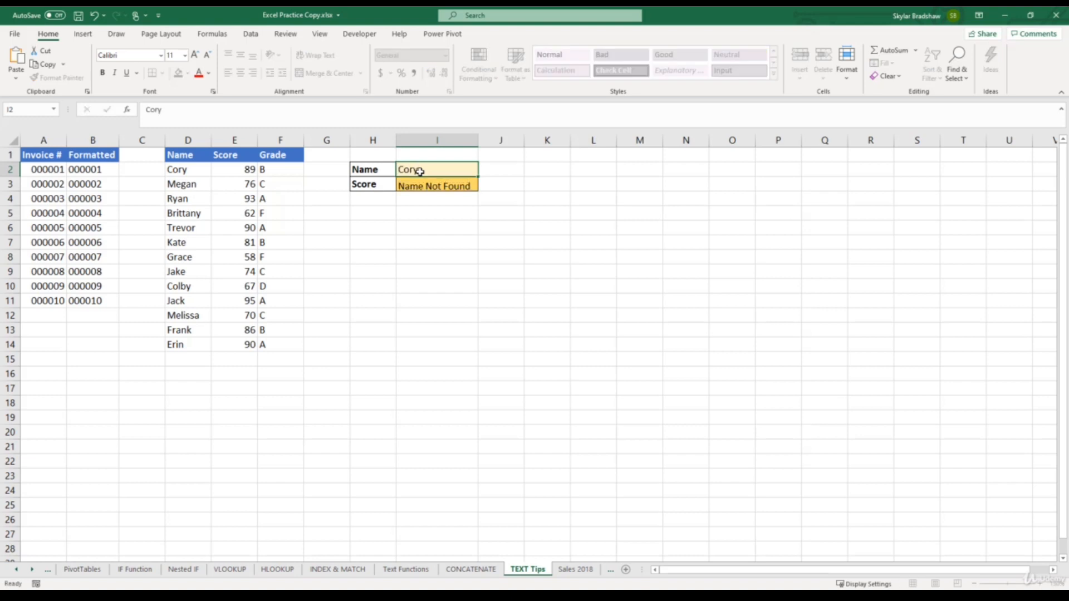
pyautogui.press('Return')
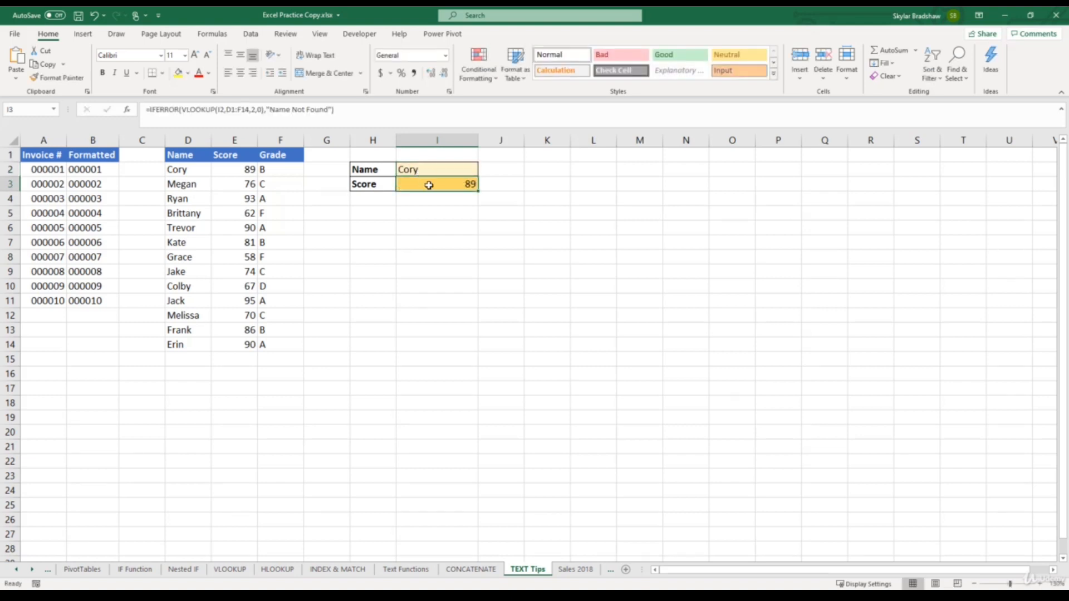
# - Set the lookup name in I2 to the one listed in D6, and open cell D6 to inspect its text for extra spaces
pyautogui.click(429, 171)
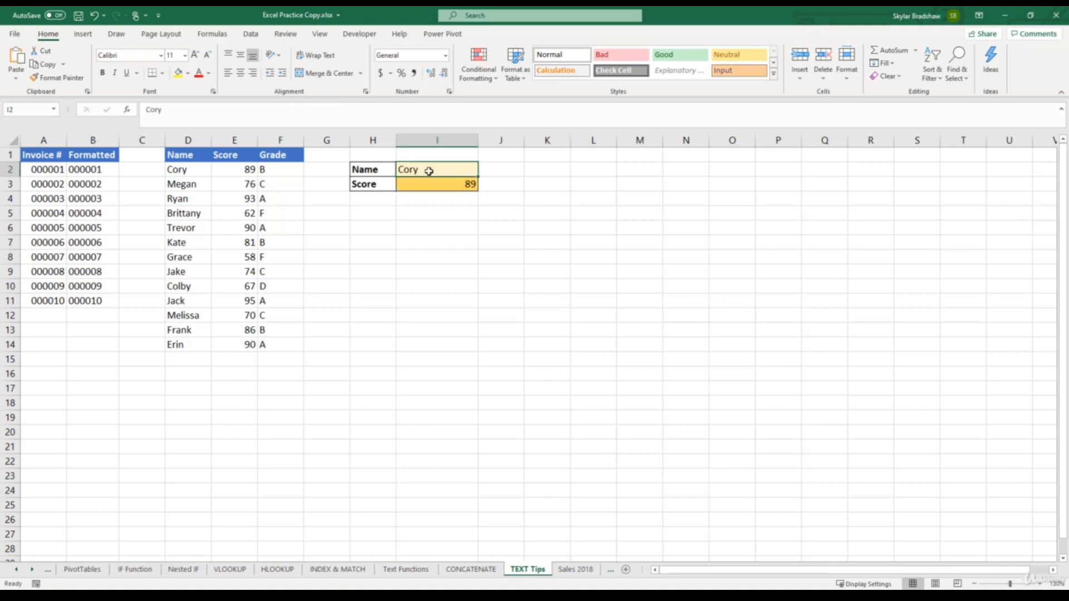
pyautogui.write('Trevor')
pyautogui.press('Return')
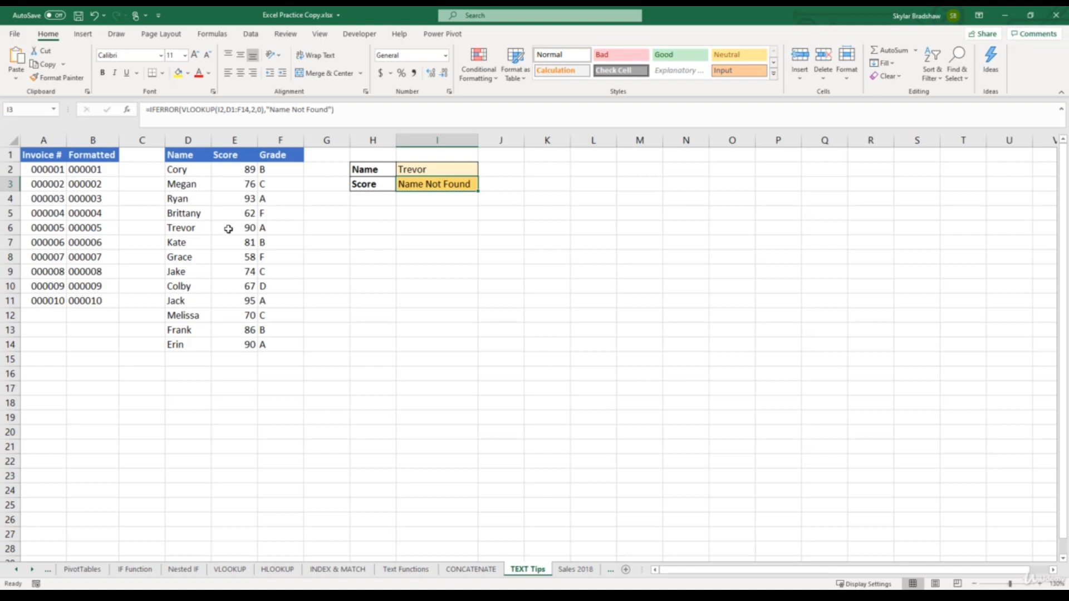
pyautogui.click(203, 230)
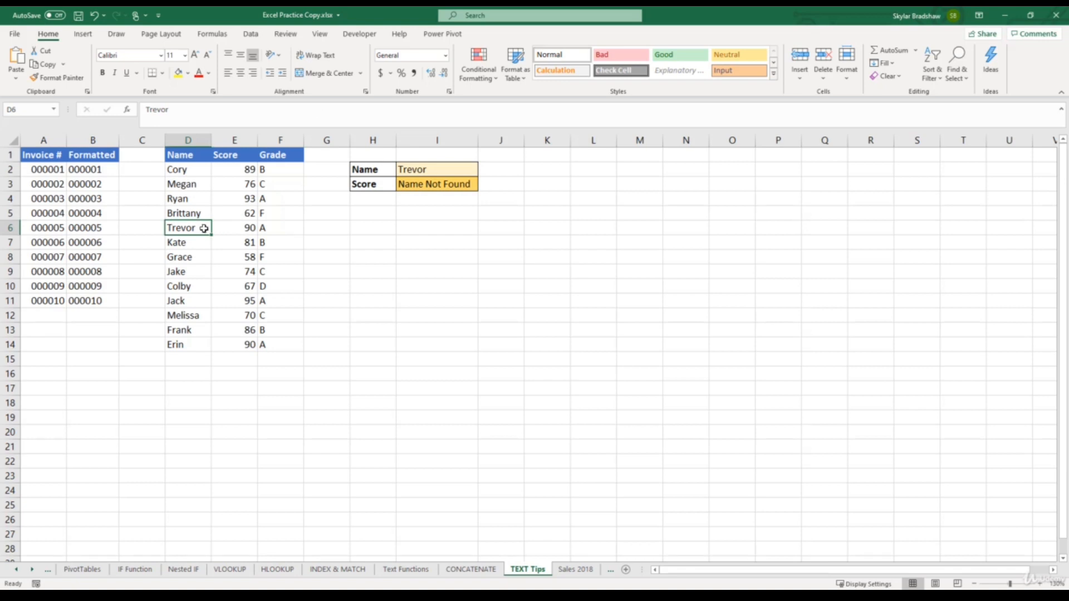
pyautogui.doubleClick(204, 228)
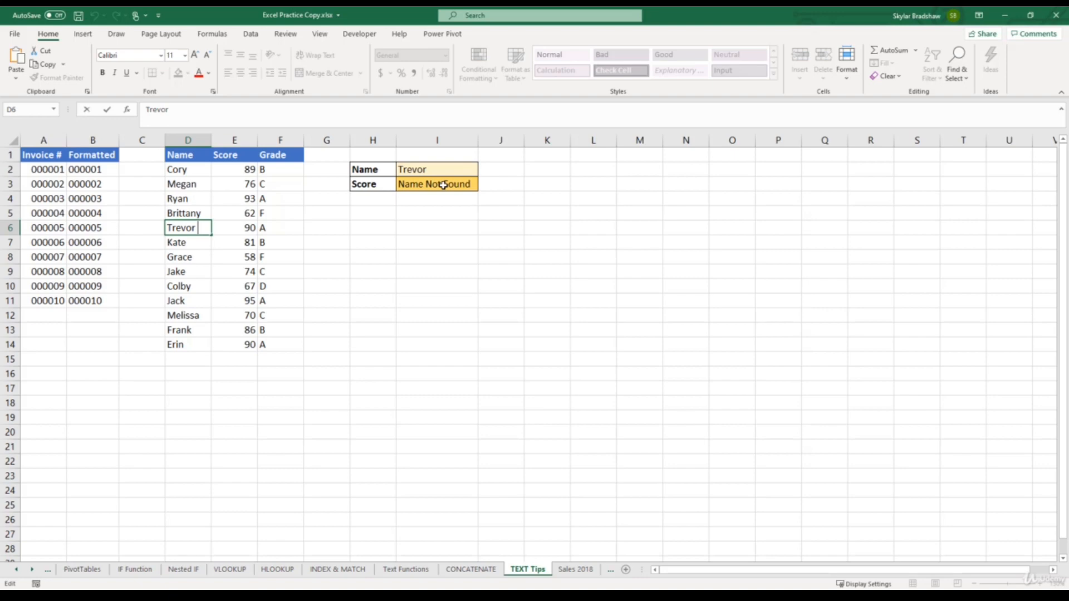
# - Insert a new column before the Score column and give it the header TRIM
pyautogui.click(239, 139)
pyautogui.hotkey('ctrl', 'shift', '+')
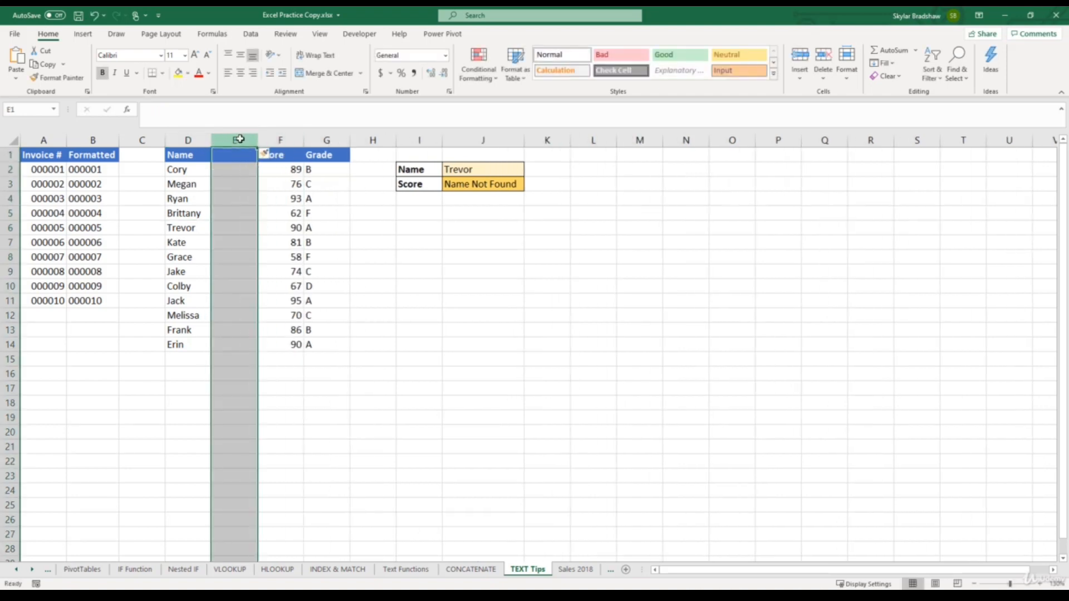
pyautogui.click(238, 160)
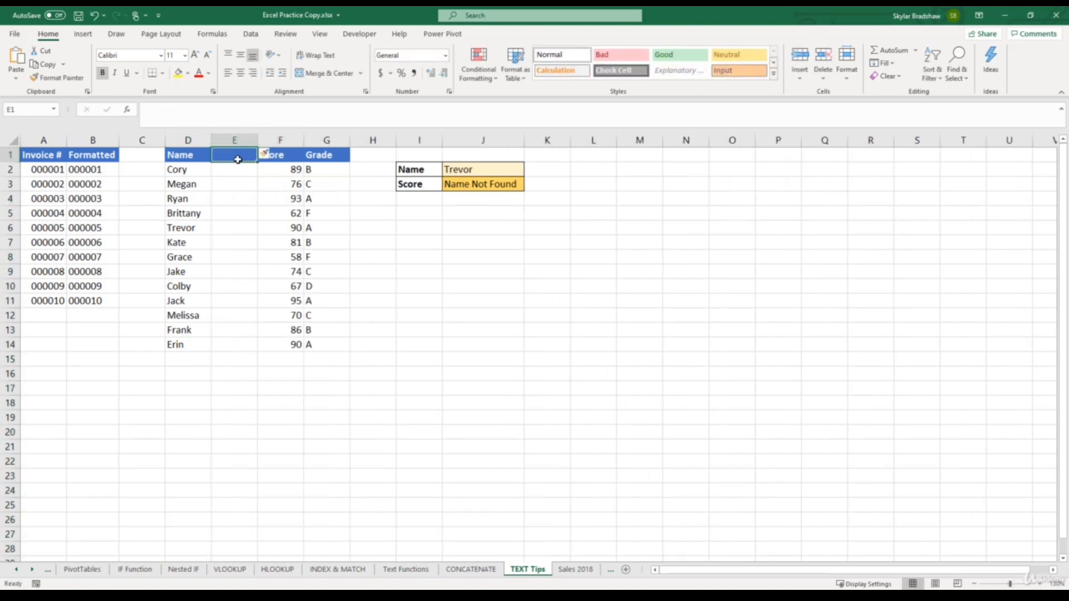
pyautogui.write('TRIM')
pyautogui.press('Return')
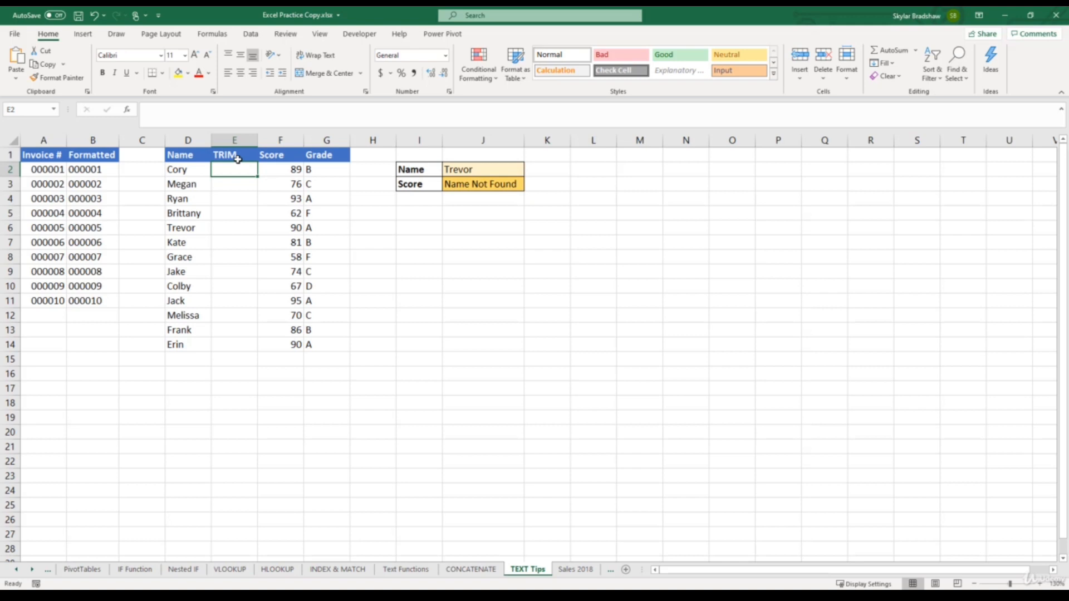
# - Enter =TRIM(D2) in E2 and fill the formula down the TRIM column through E14
pyautogui.write('=tri')
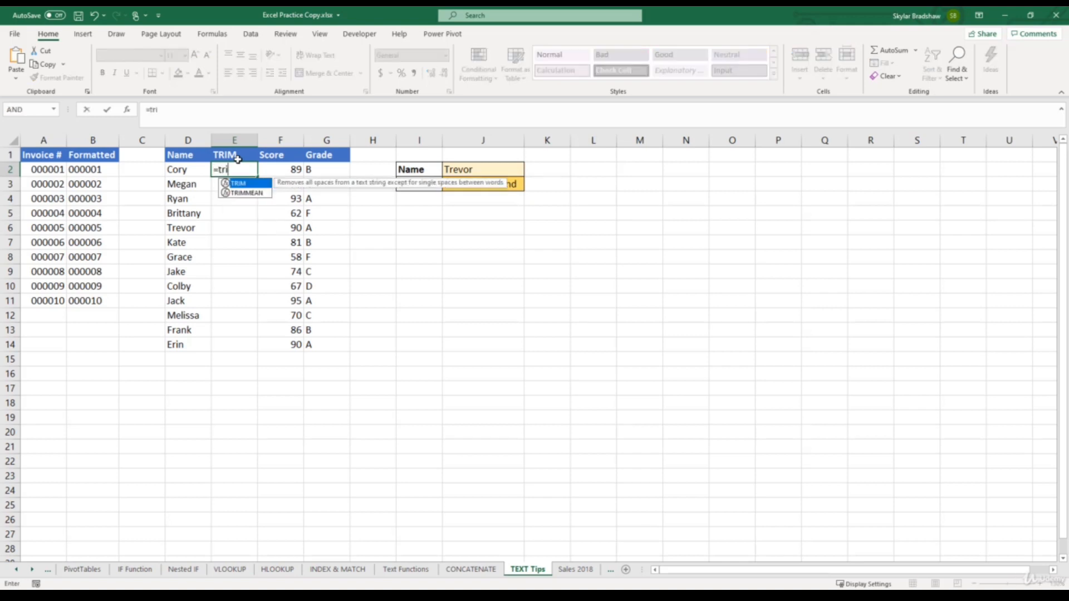
pyautogui.write('m')
pyautogui.write('(')
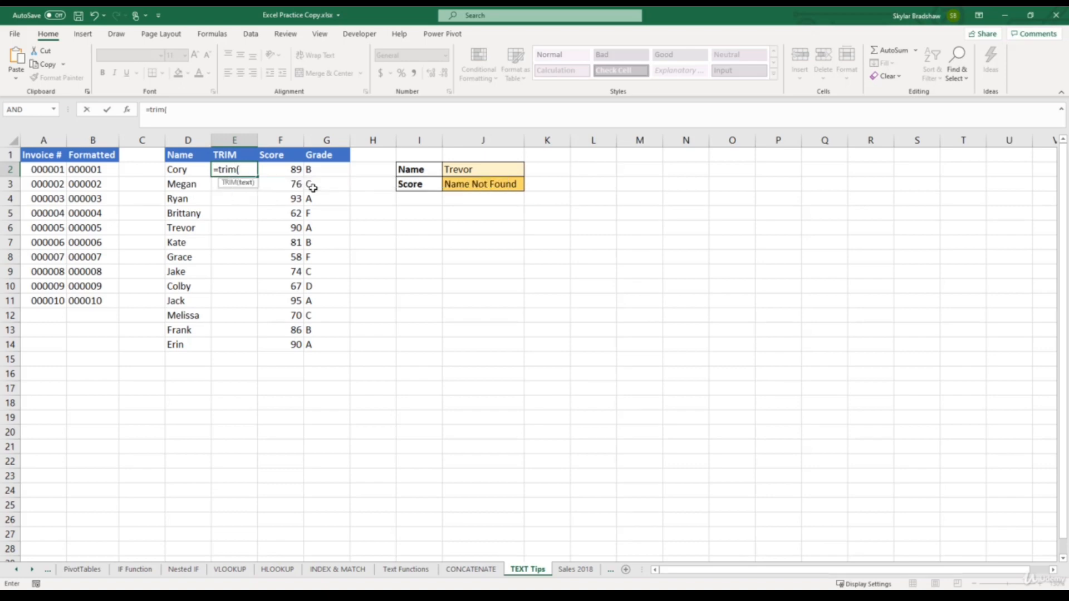
pyautogui.click(189, 170)
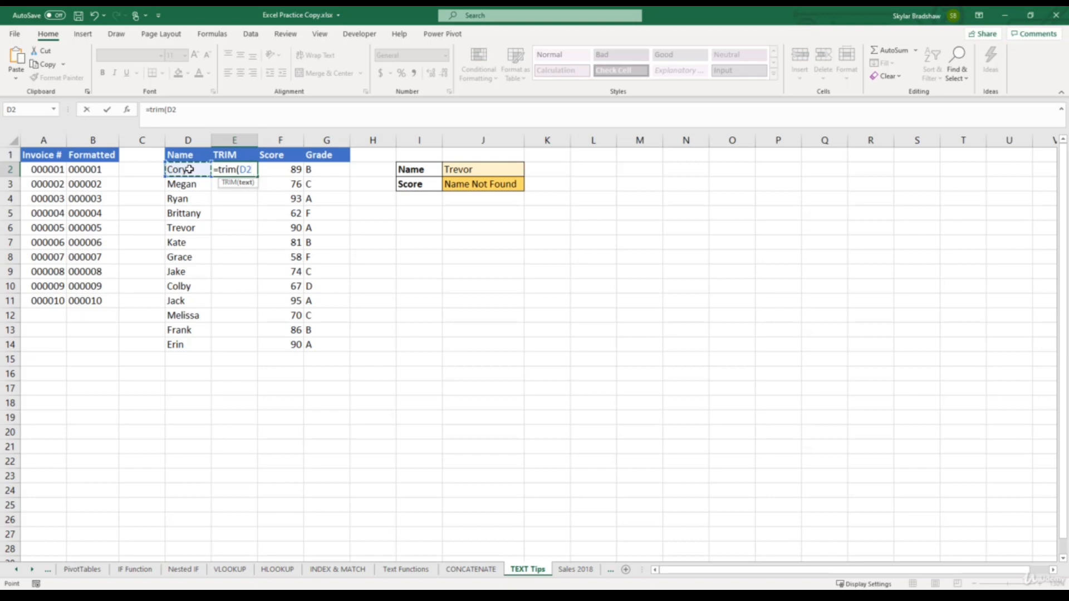
pyautogui.write(')')
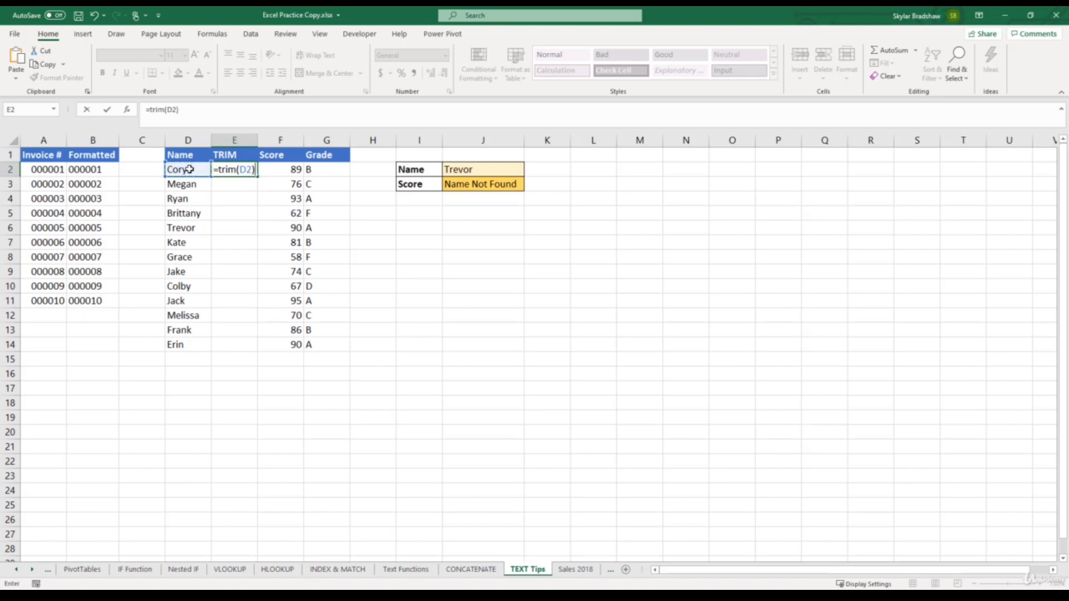
pyautogui.press('Return')
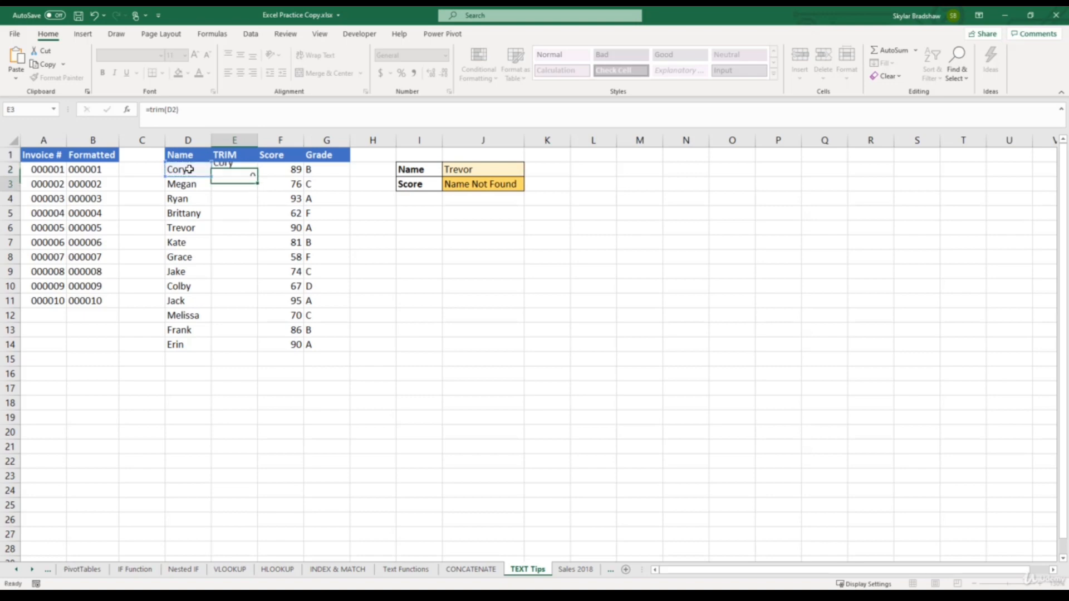
pyautogui.click(249, 172)
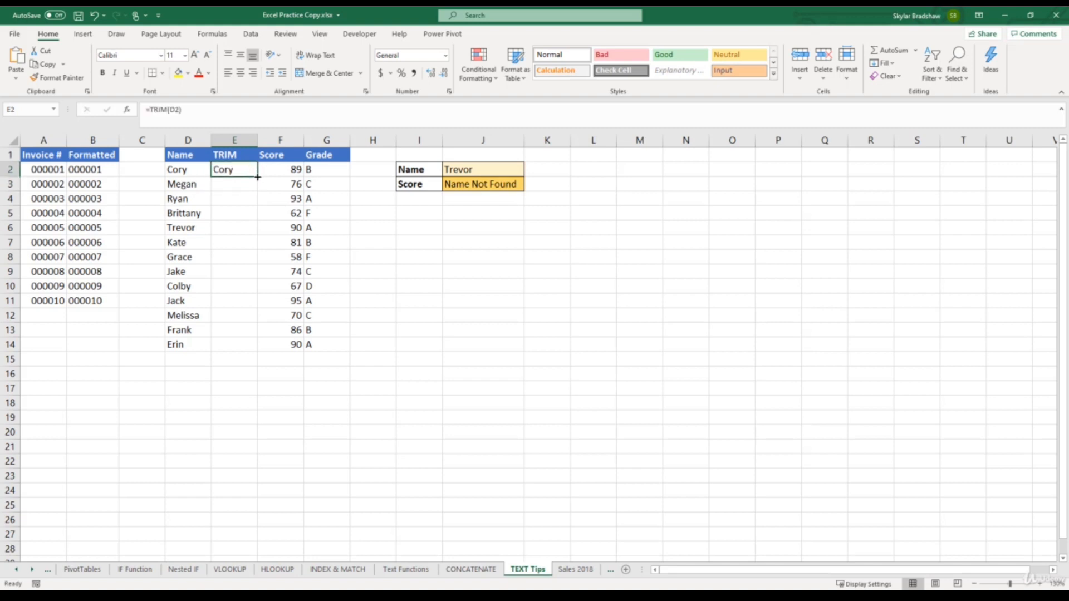
pyautogui.doubleClick(258, 177)
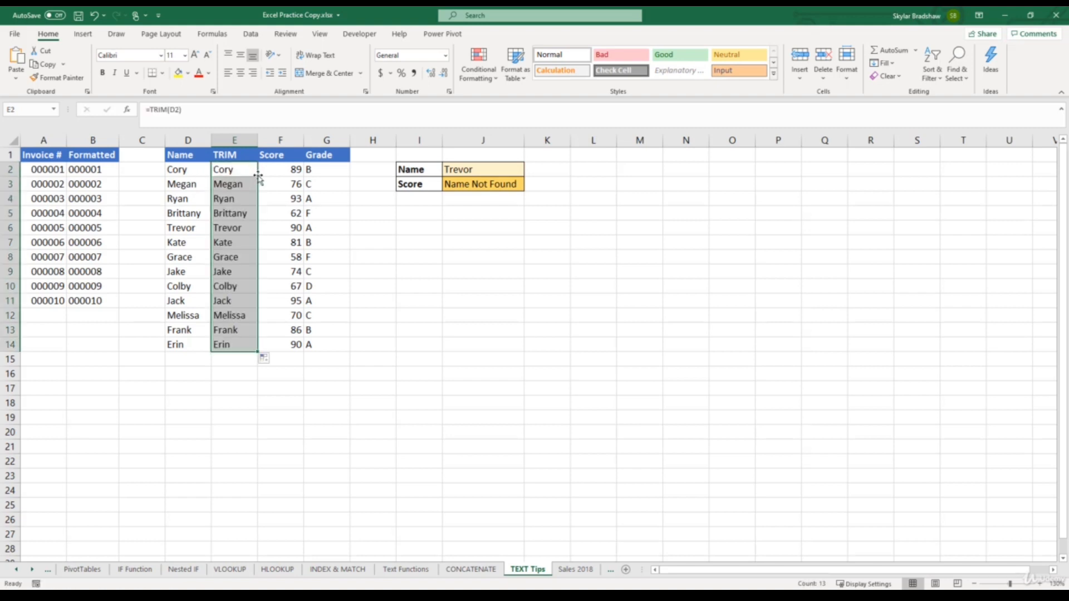
pyautogui.click(249, 228)
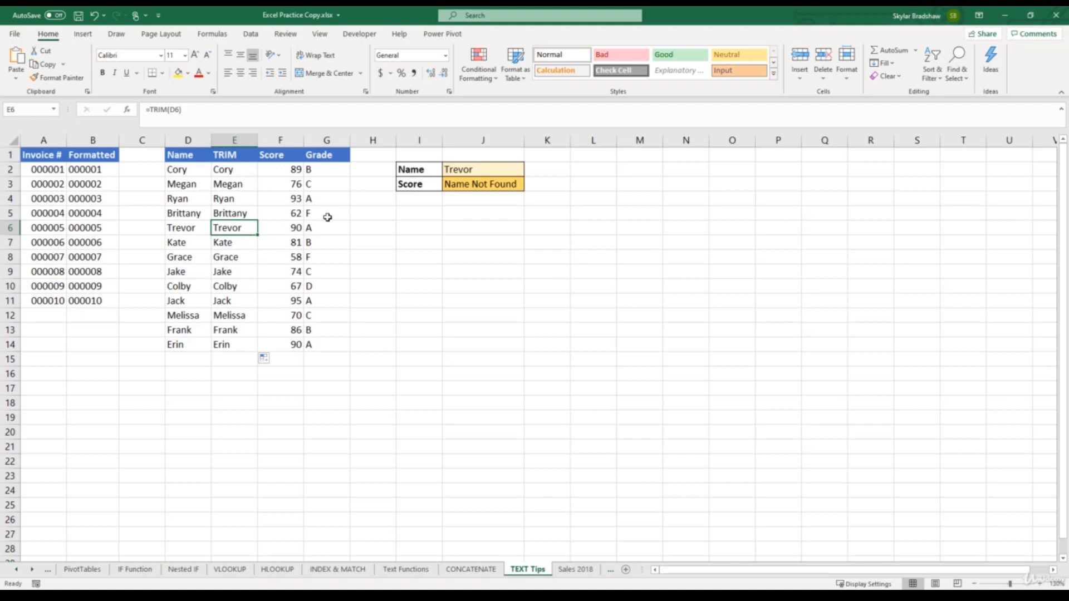
# - Change the table range of the VLOOKUP formula in J3 to E1:G14 so it searches the trimmed names
pyautogui.click(464, 184)
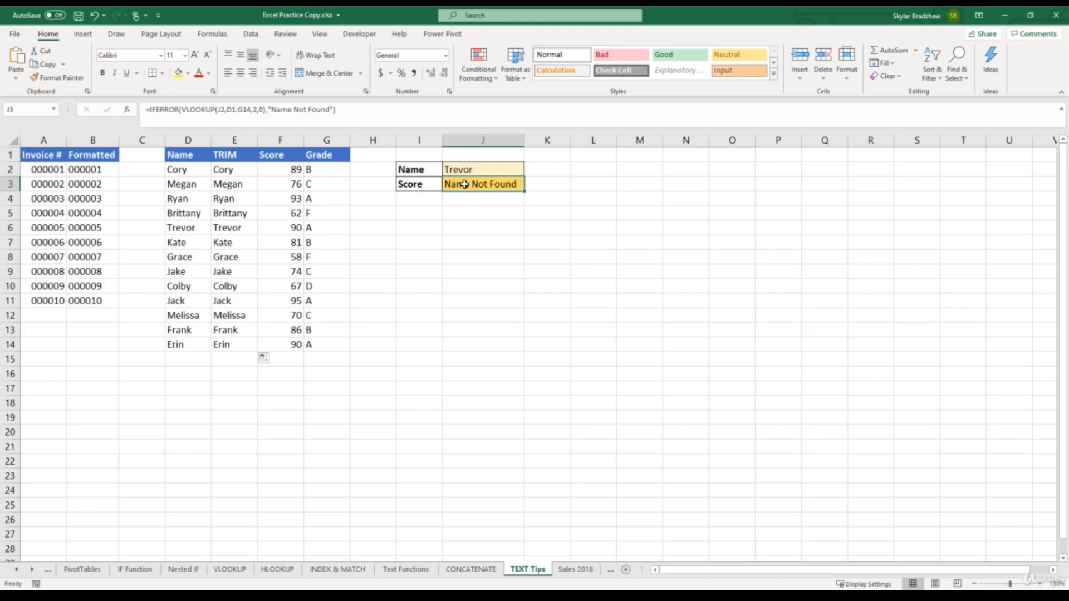
pyautogui.moveTo(251, 110); pyautogui.dragTo(230, 110)
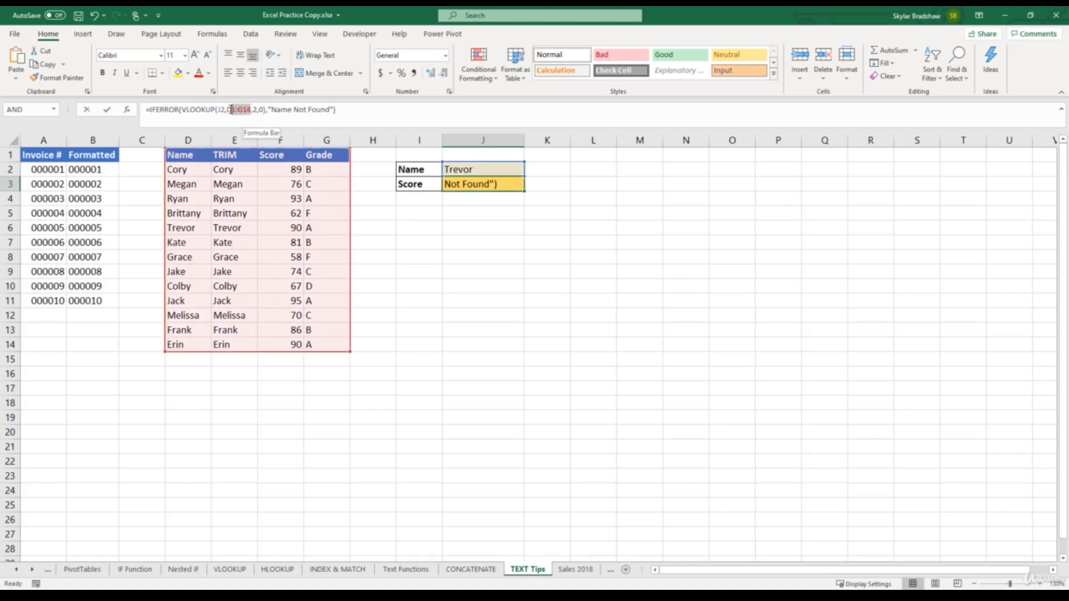
pyautogui.moveTo(225, 155); pyautogui.dragTo(330, 340)
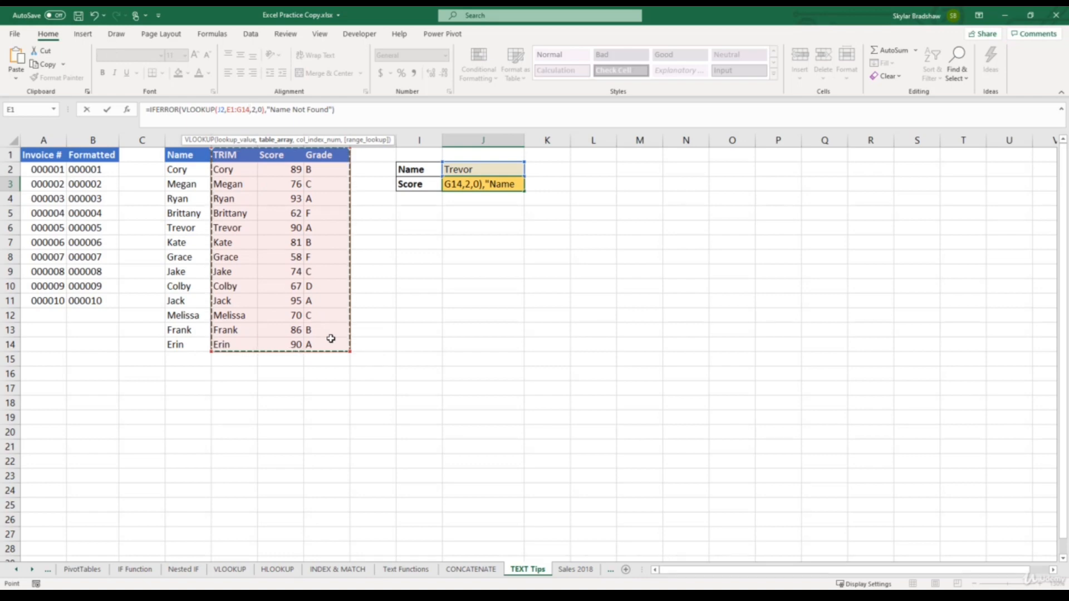
pyautogui.press('Return')
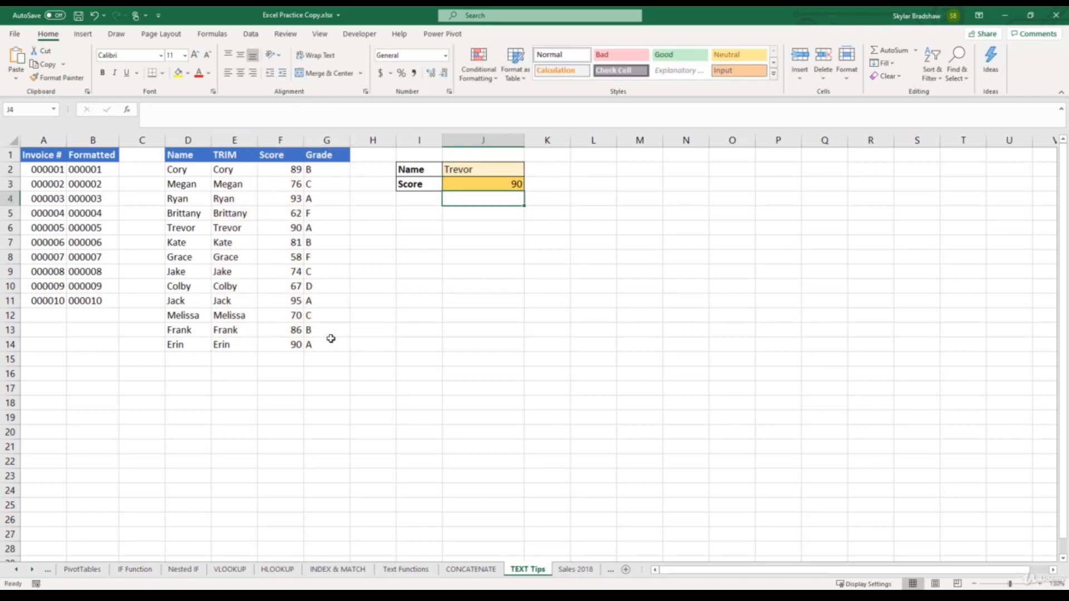